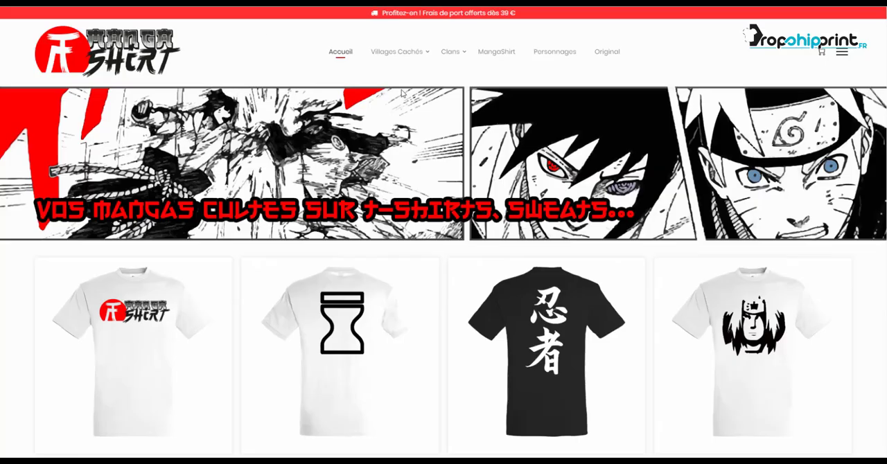
Move the Clan Hyuga category out of Clans to the top level, directly above Clans, and check the shop's navigation
mouse_move(447, 57)
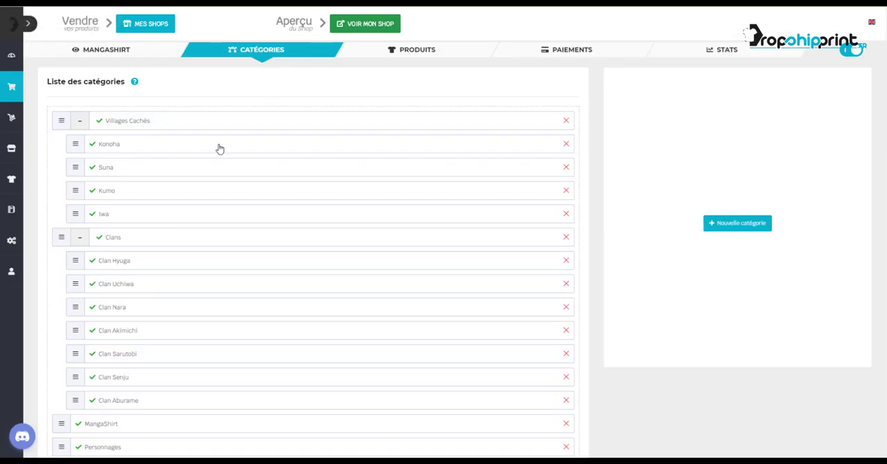
scroll(218, 147, "down", 3)
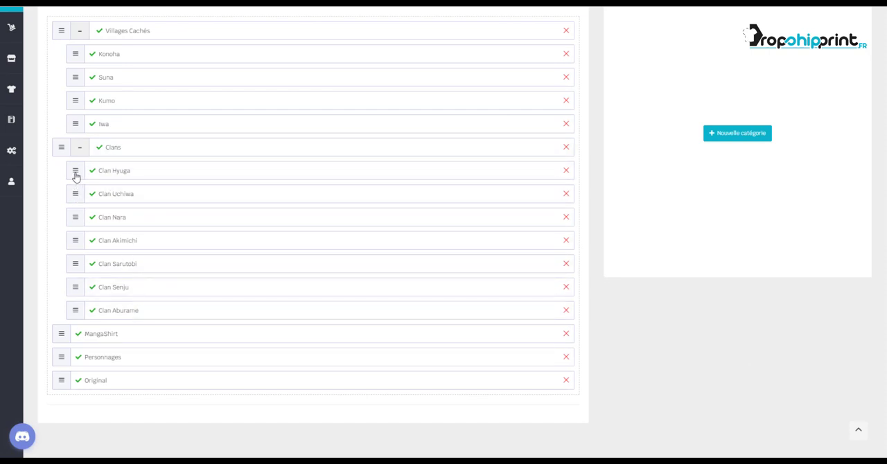
left_click_drag(76, 176, 61, 145)
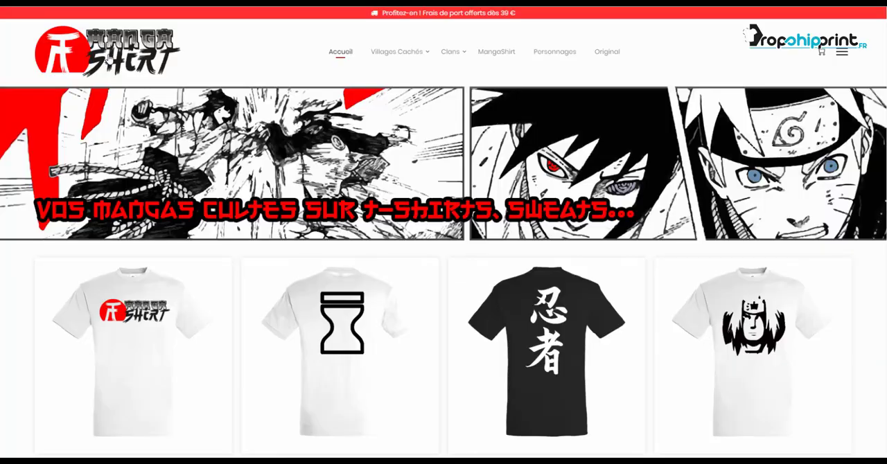
left_click(109, 58)
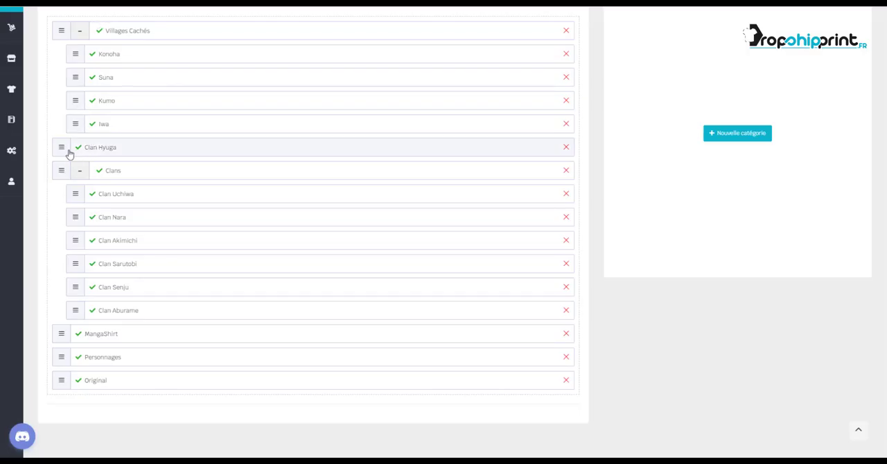
Put Clan Hyuga back under Clans as its last subcategory, move it up to first place, and check the shop's navigation
left_click_drag(63, 148, 81, 175)
left_click_drag(61, 148, 82, 311)
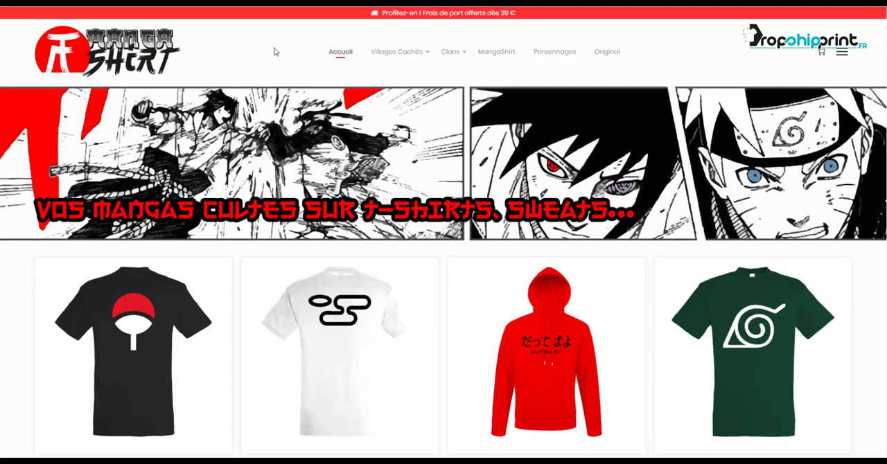
mouse_move(450, 55)
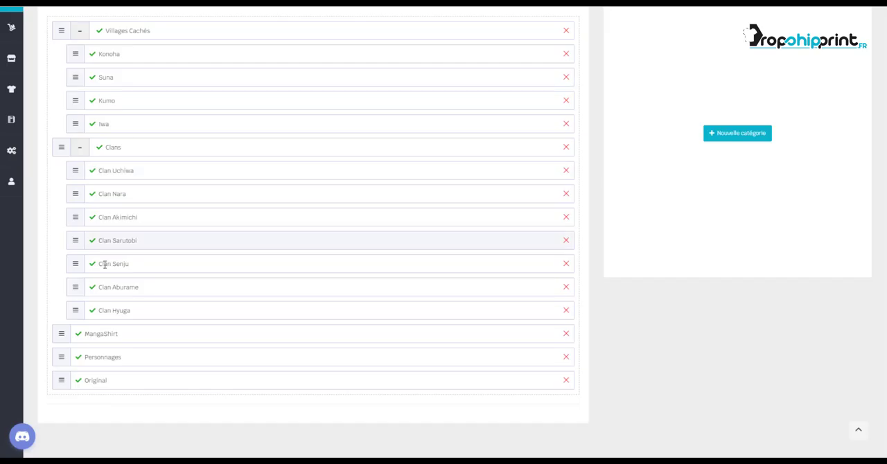
left_click_drag(88, 309, 84, 171)
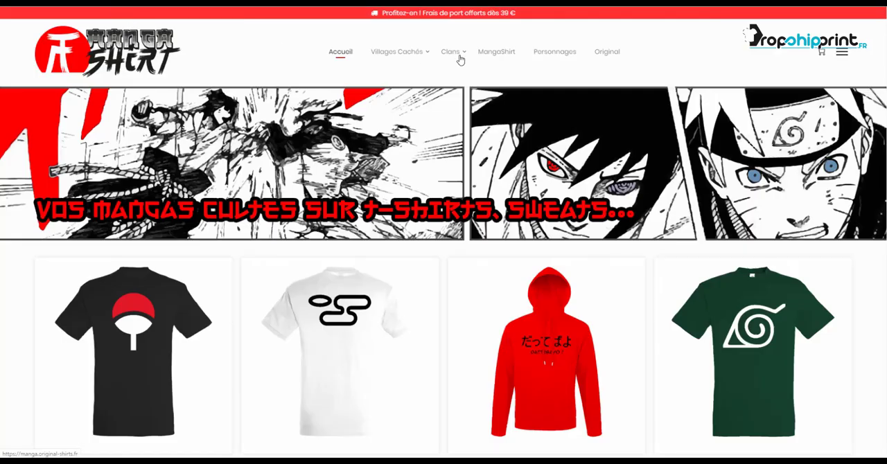
mouse_move(461, 60)
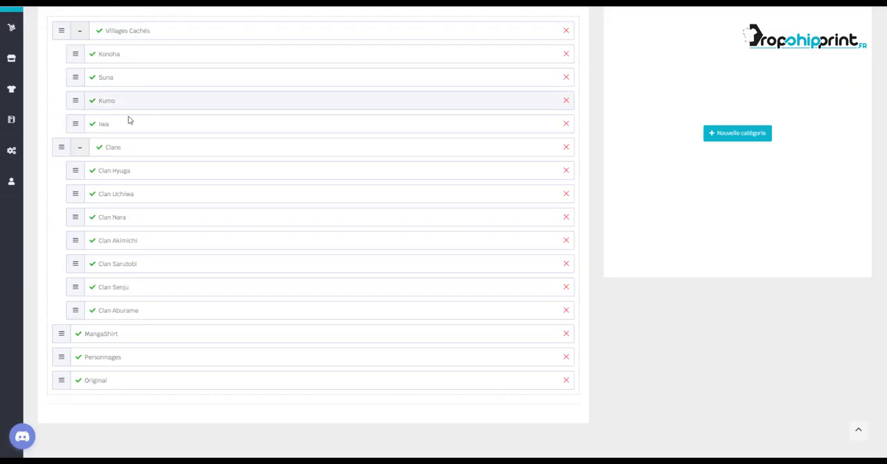
Move Clan Hyuga to the very top of the category list and return it to first place under Clans
left_click_drag(76, 172, 86, 69)
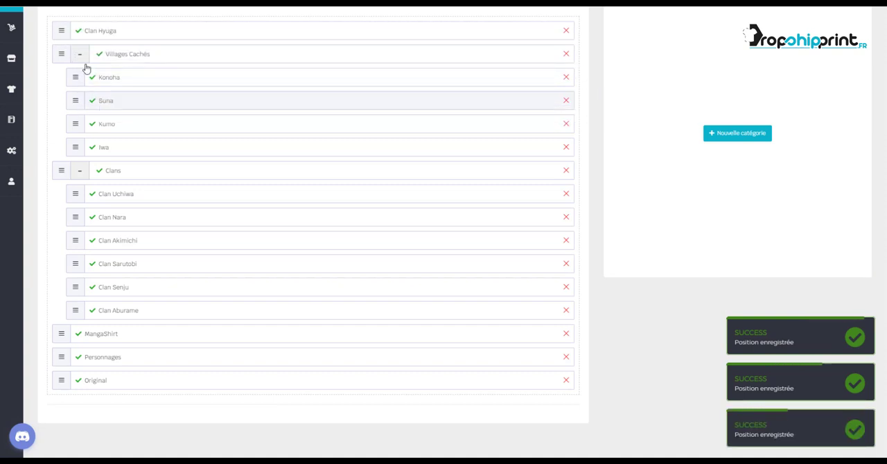
left_click(43, 3)
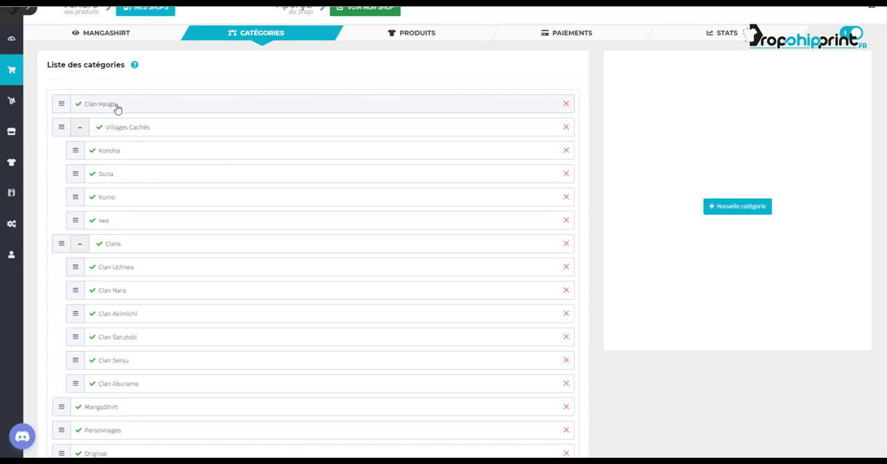
left_click_drag(61, 105, 79, 242)
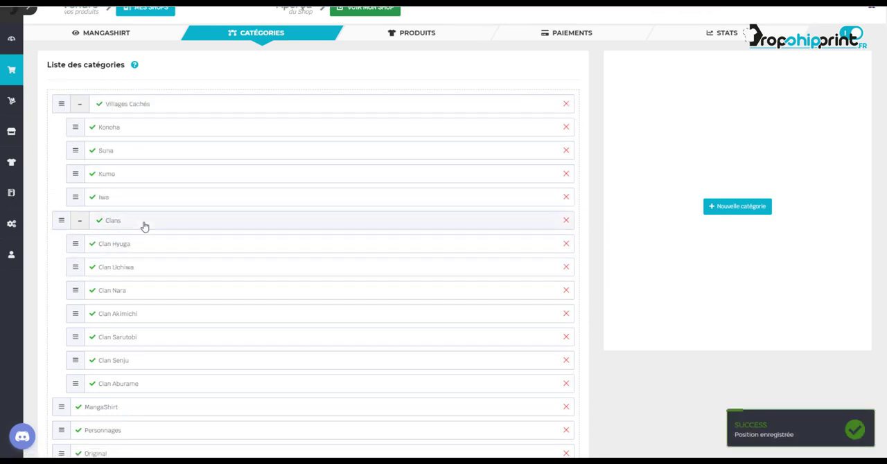
scroll(144, 226, "down", 1)
scroll(212, 187, "down", 1)
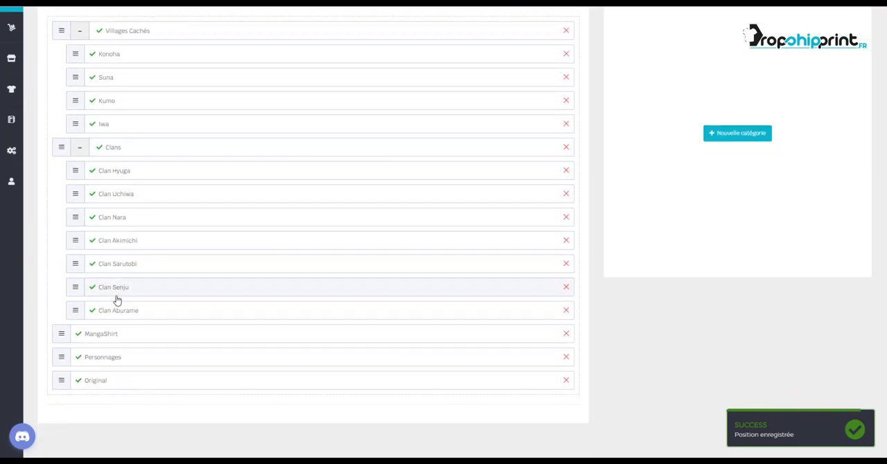
Start a new category with Clan z as name and title, and Clan z repeated three times as meta description
scroll(111, 278, "up", 2)
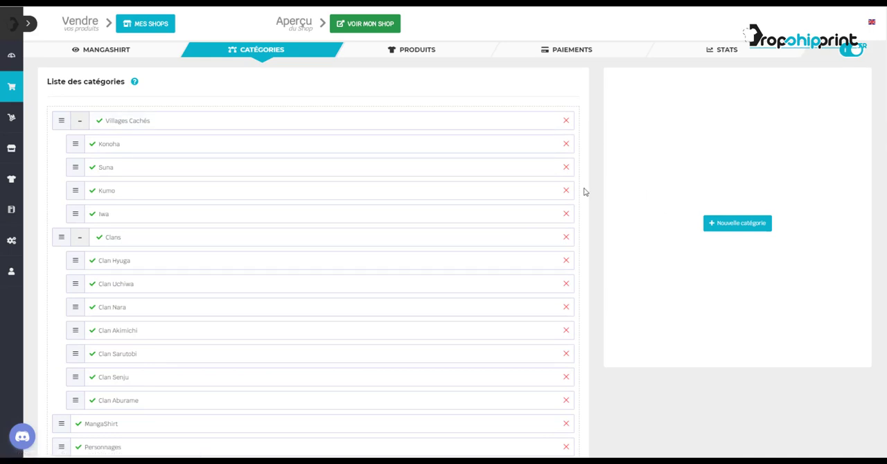
scroll(584, 193, "down", 1)
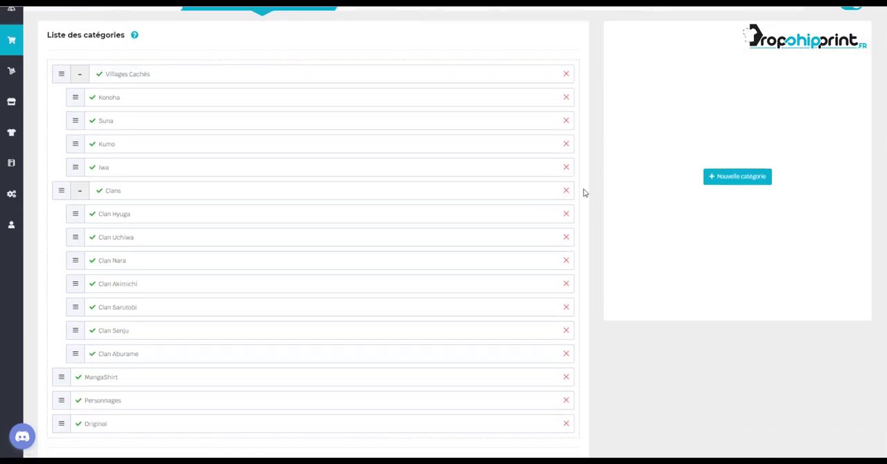
left_click(735, 178)
scroll(691, 131, "up", 1)
left_click(691, 132)
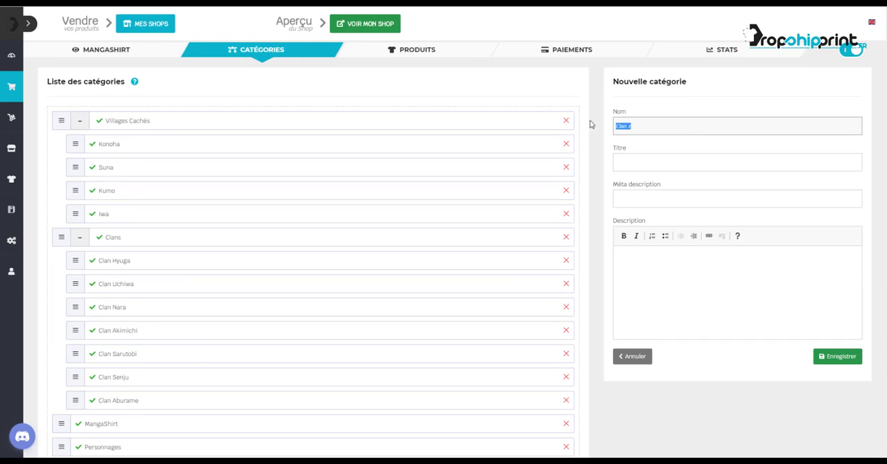
key("ctrl+c")
key("Tab")
key("ctrl+v")
left_click(653, 199)
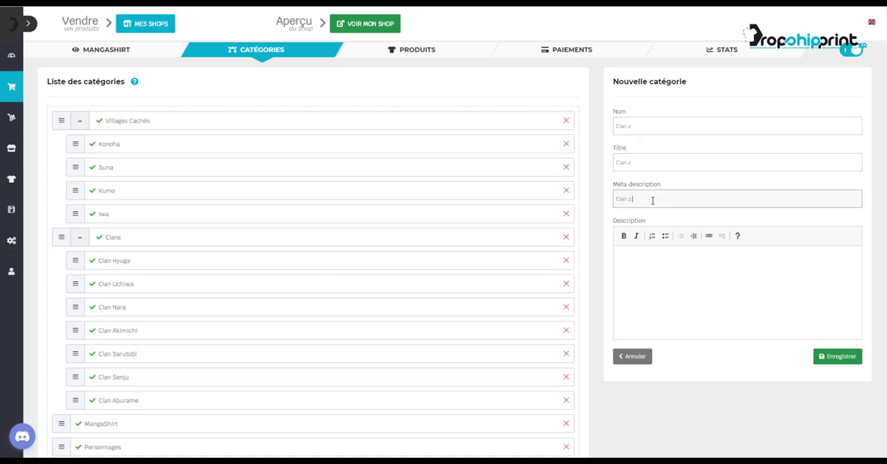
Enter Clan z four times as the new category's description and save the category
left_click(652, 260)
key("ctrl+v")
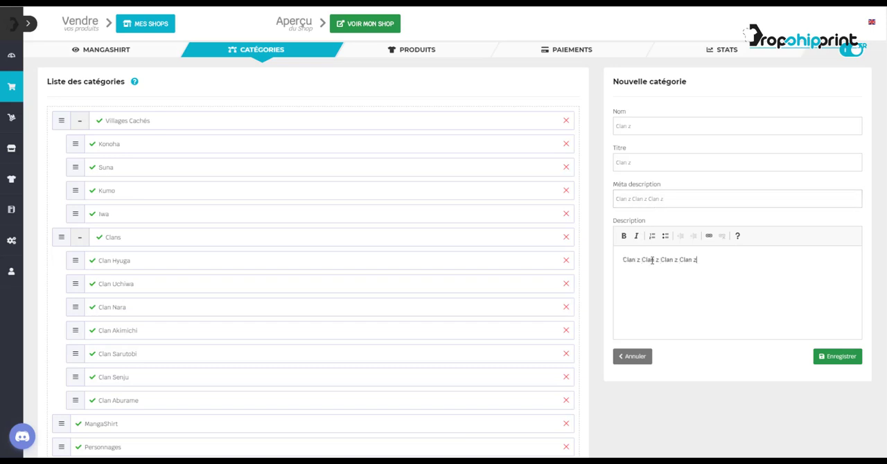
left_click(843, 357)
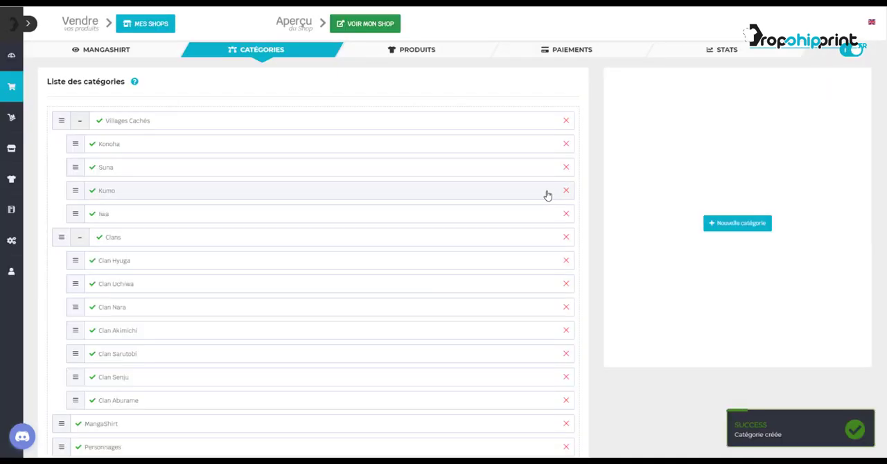
Move the Clan z category under Clans, between Clan Nara and Clan Akimichi
scroll(203, 381, "down", 2)
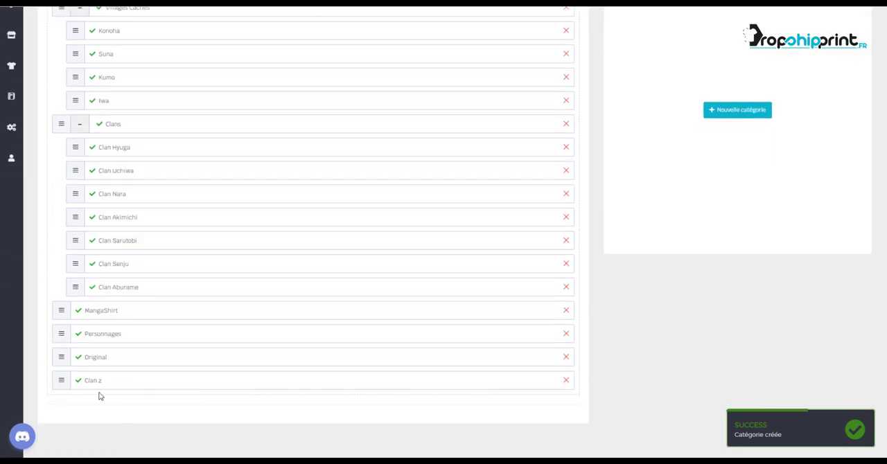
left_click_drag(59, 385, 97, 219)
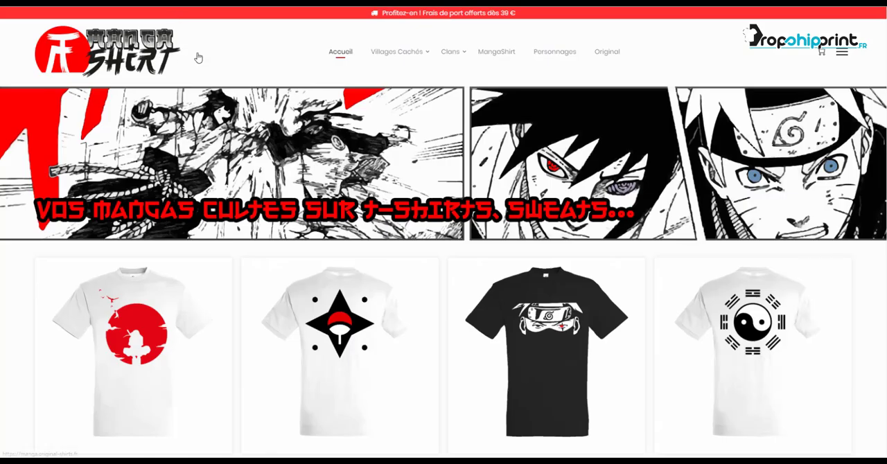
Reload the shop, open the Clan Z page from the Clans submenu, and examine its description
mouse_move(438, 66)
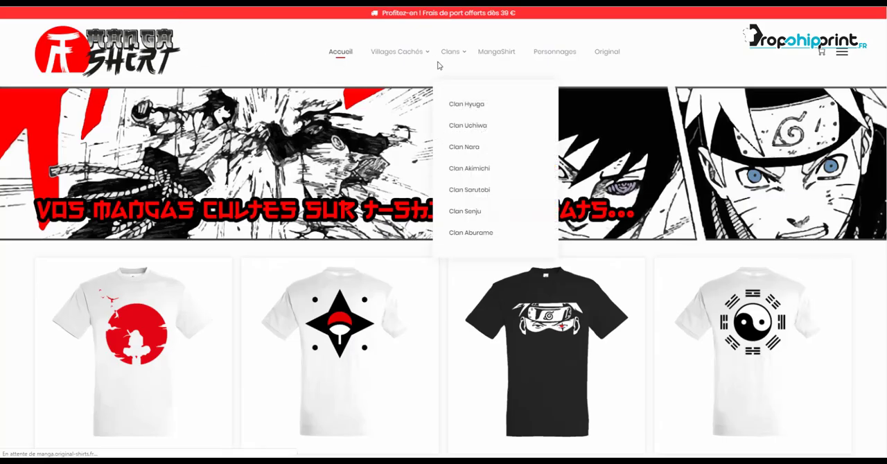
left_click(457, 54)
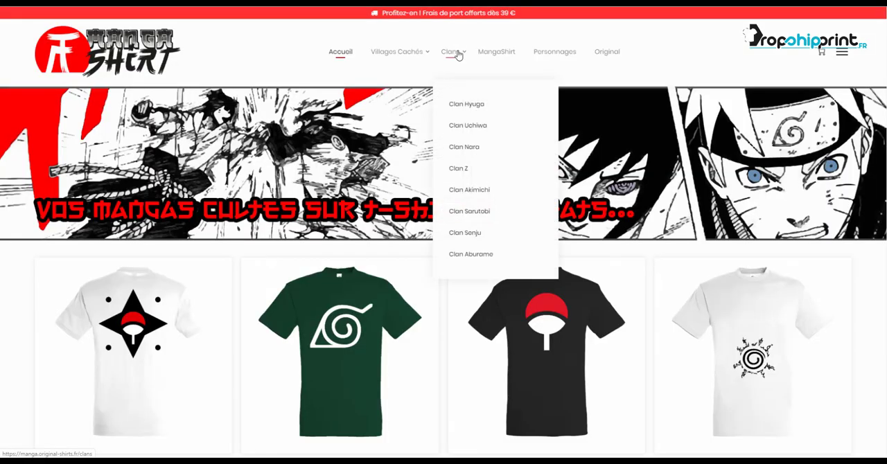
left_click(458, 169)
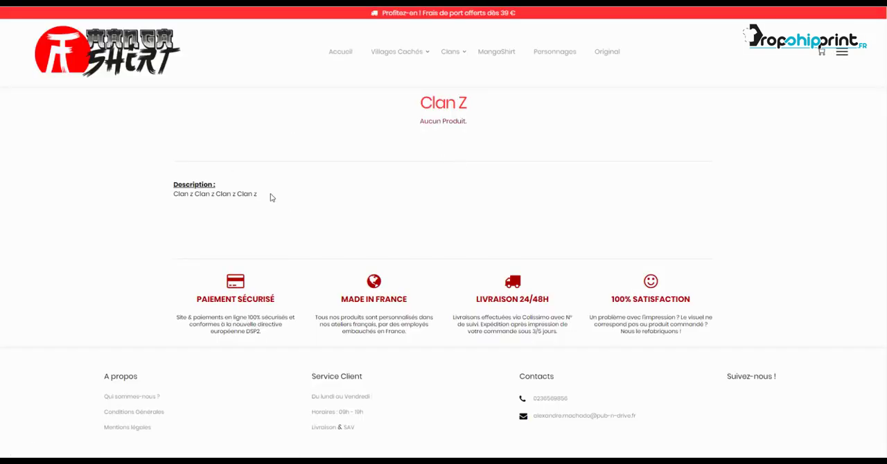
left_click_drag(257, 196, 174, 199)
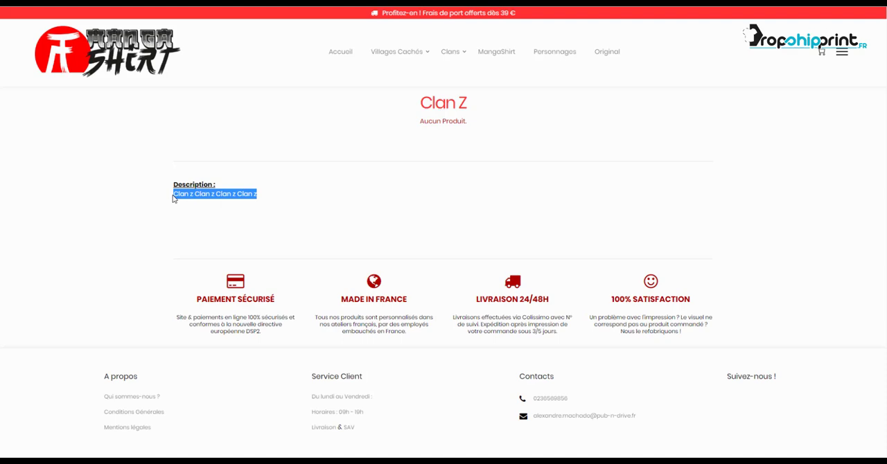
left_click(173, 199)
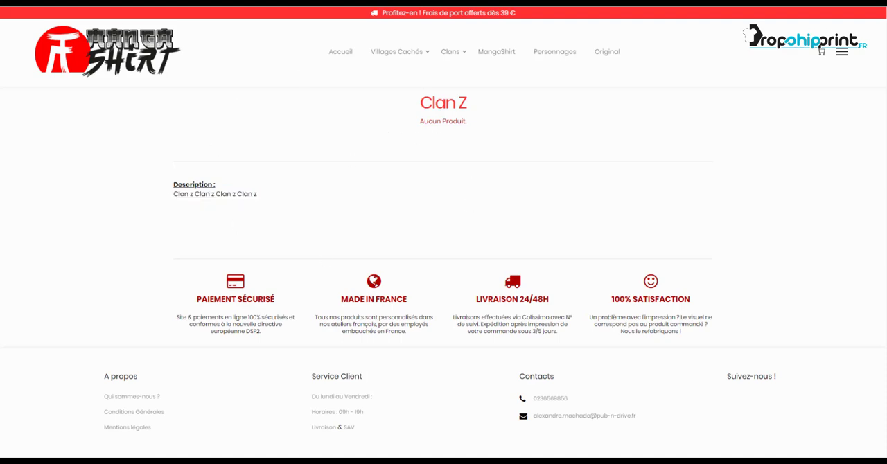
Return to the category list and delete the Clan z category, confirming the removal
key("ctrl+shift+Tab")
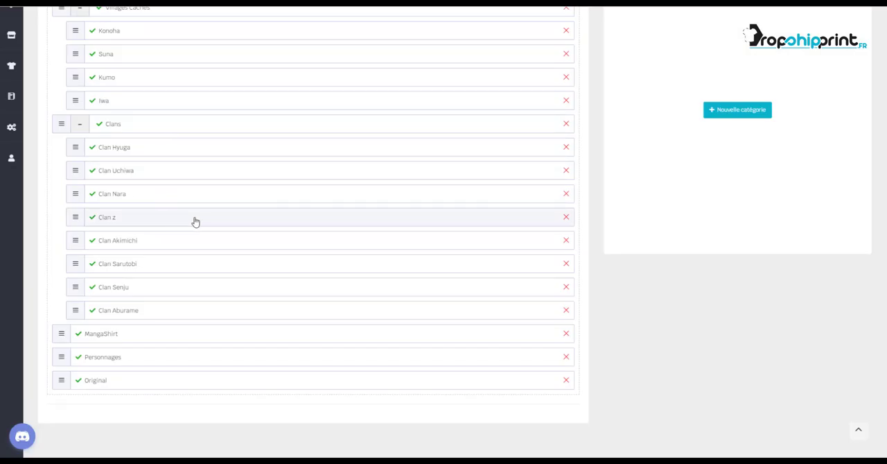
left_click(566, 217)
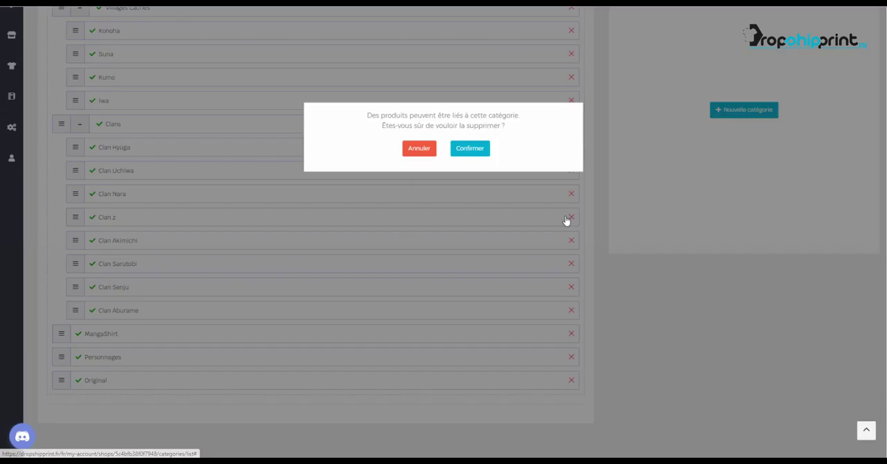
left_click(470, 154)
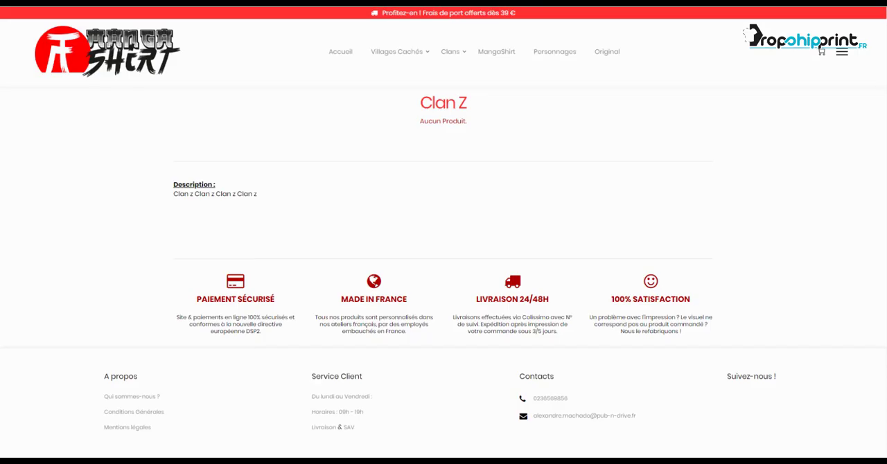
Switch to the shop and view the Clan Nara page from the Clans submenu
mouse_move(459, 47)
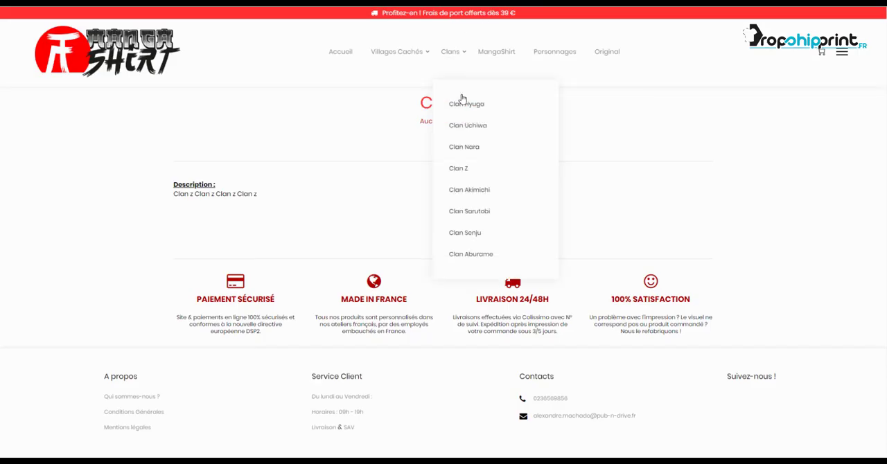
left_click(466, 147)
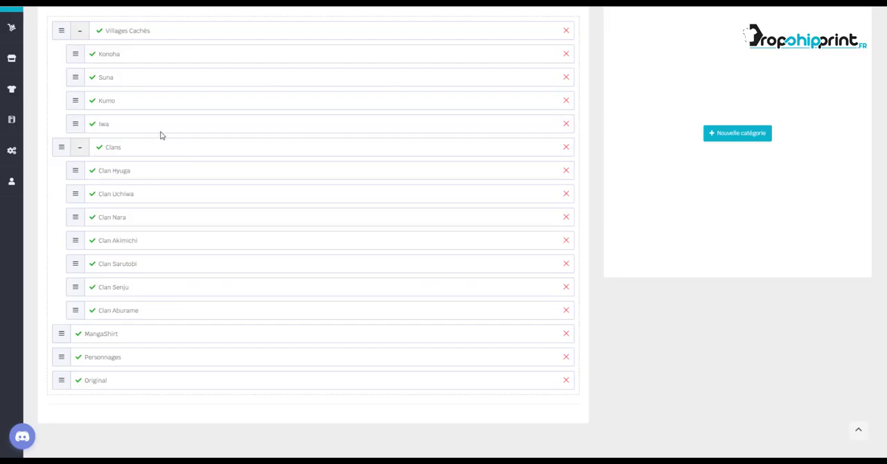
Open the Clan Nara category for editing, check its heading in the shop, and set its title to "T shirt clan NARA"
left_click(95, 220)
scroll(613, 110, "up", 2)
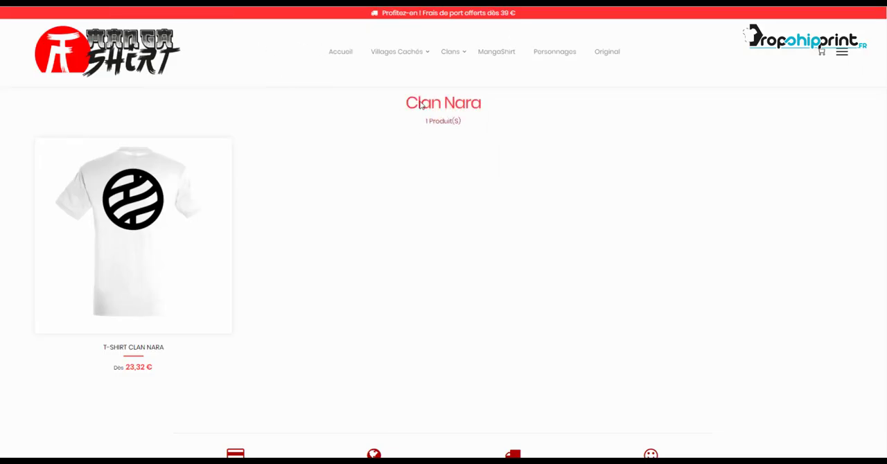
left_click_drag(409, 104, 489, 103)
left_click(490, 105)
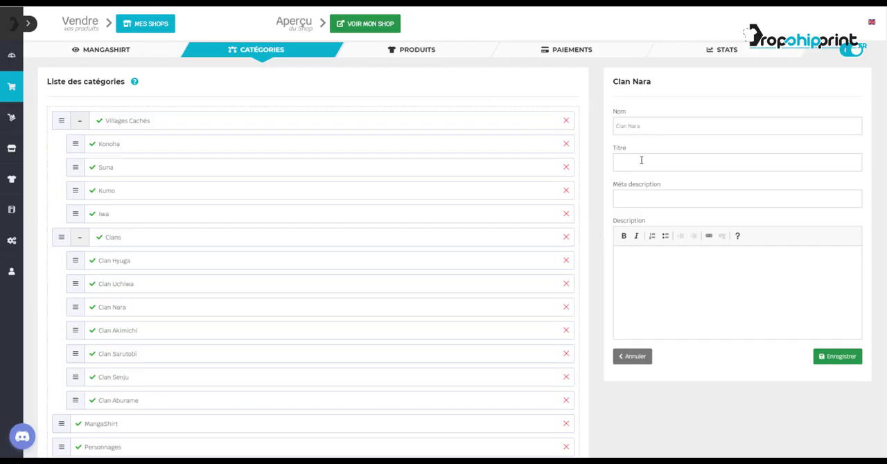
left_click(643, 163)
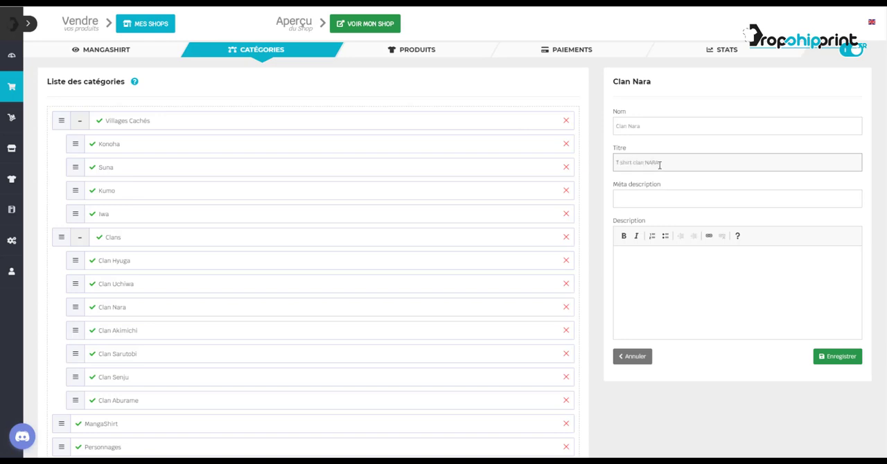
left_click(699, 162)
Set Clan Nara's meta description to "Meilleur t shirt NARA, livraison rapide, impression made in France.", correcting the capitalisation of France
left_click(662, 198)
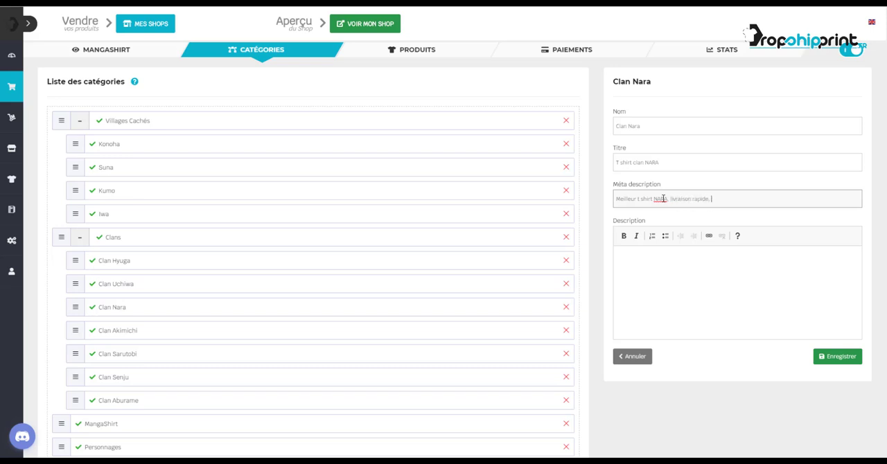
type("impression made in france")
right_click(769, 199)
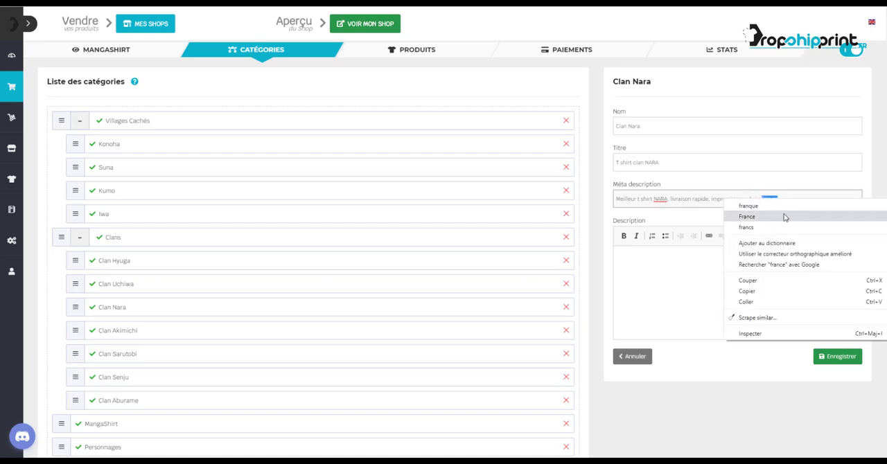
left_click(747, 216)
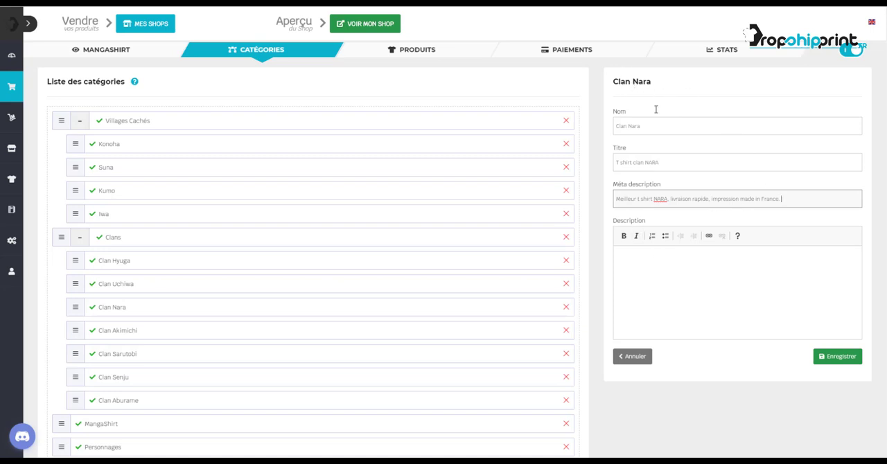
left_click(760, 267)
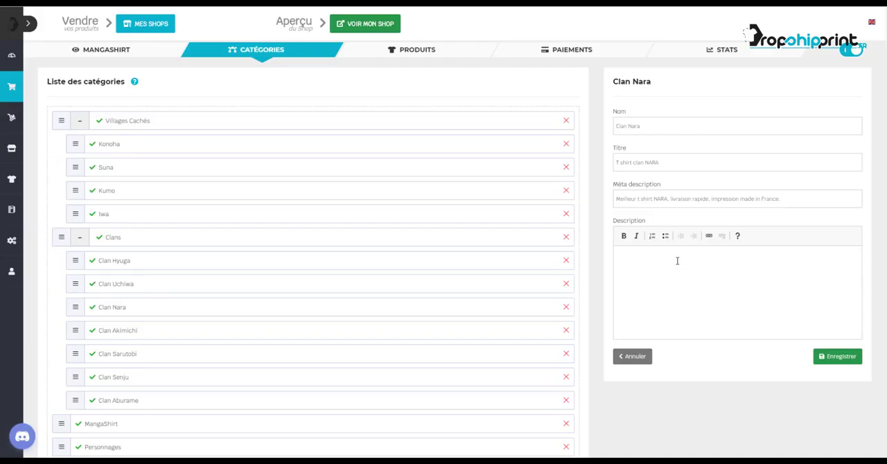
Enter "Nos t shirts NARA !" as the Clan Nara category's description and save the category
type("No t shirts NARA")
left_click(632, 260)
type("s")
left_click(682, 260)
type("!")
left_click(834, 357)
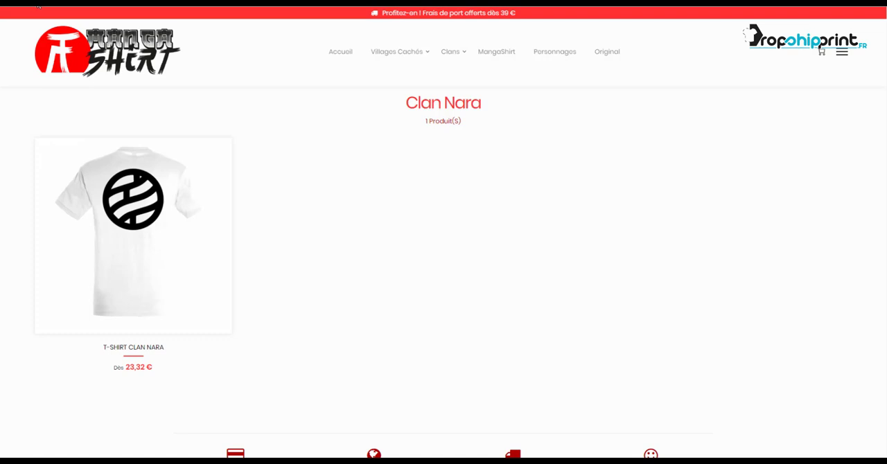
Switch to the shop, refresh the Clan Nara page and check the description text below the product
left_click(39, 6)
scroll(399, 260, "down", 1)
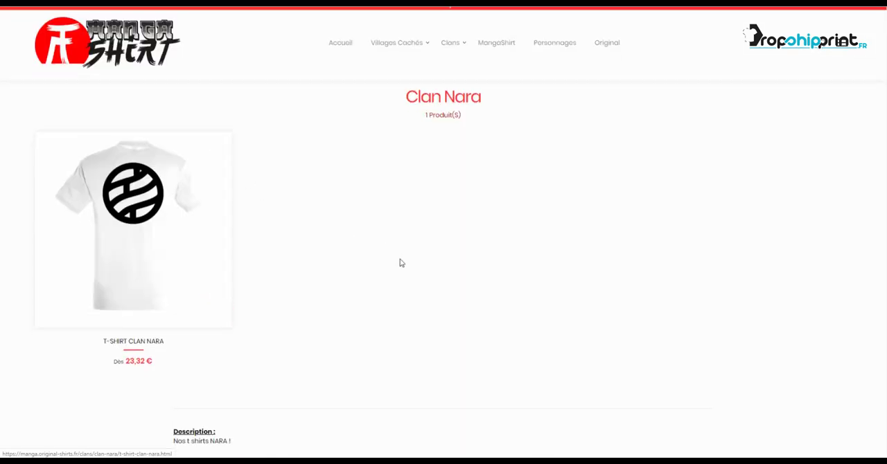
scroll(399, 262, "down", 3)
left_click_drag(186, 192, 248, 197)
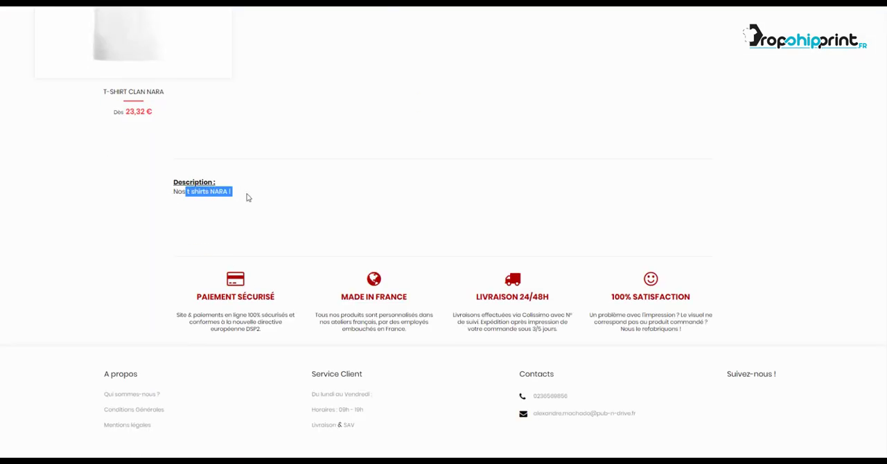
left_click(248, 194)
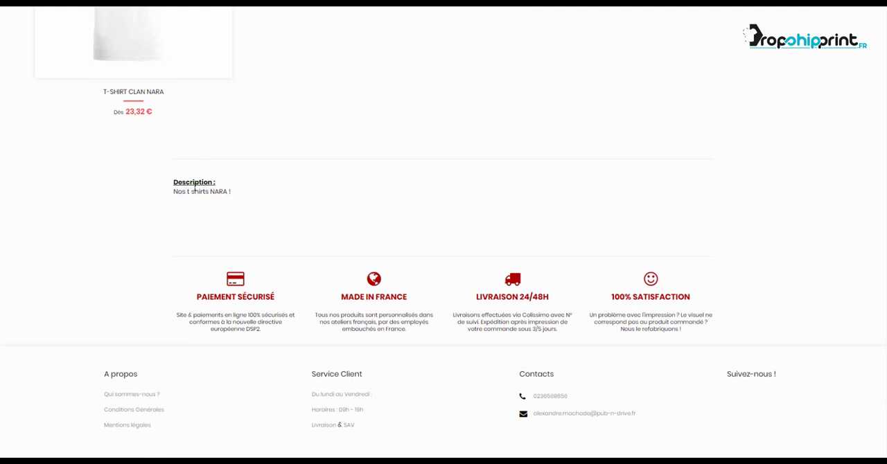
left_click_drag(173, 191, 252, 199)
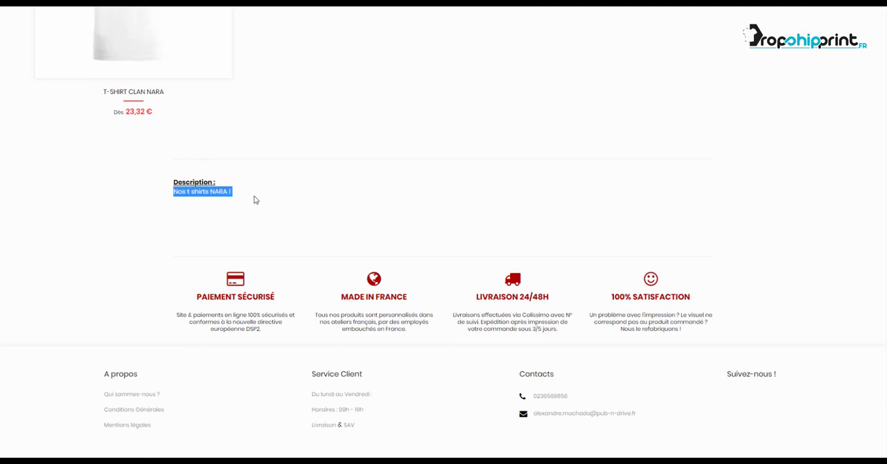
left_click(255, 200)
Examine where the category description sits on the Clan Nara page relative to the product and the shop guarantees
scroll(291, 194, "up", 3)
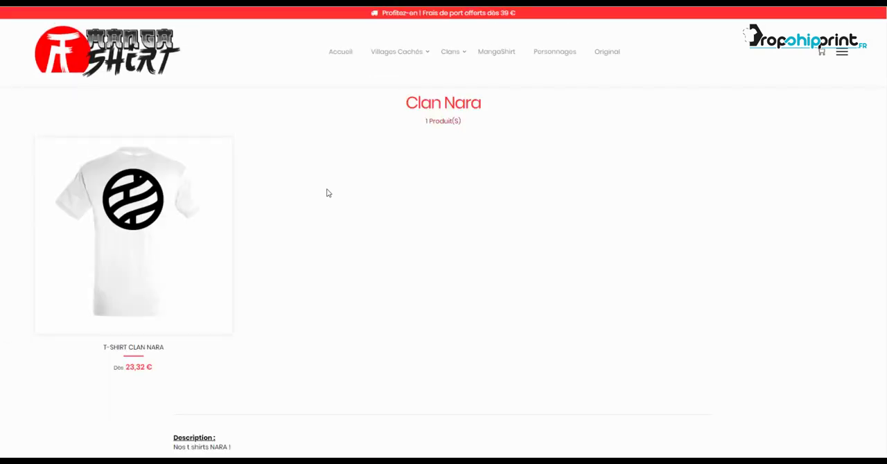
scroll(329, 194, "down", 1)
scroll(300, 178, "down", 2)
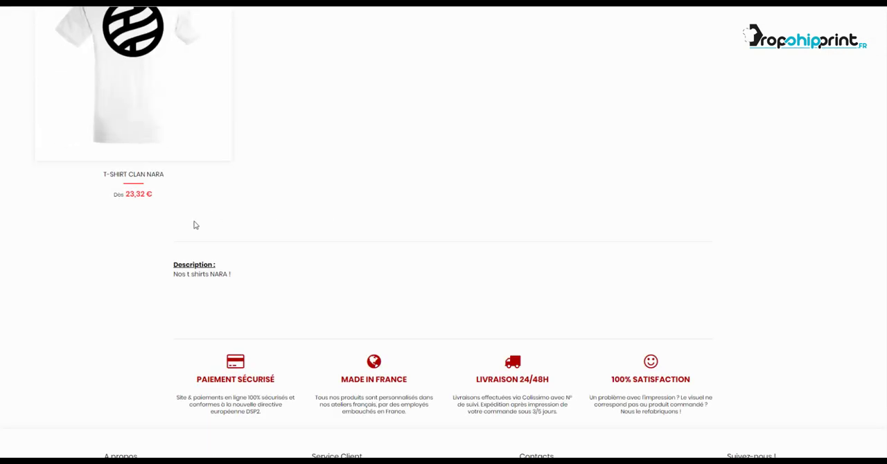
left_click_drag(231, 274, 171, 264)
left_click(261, 269)
scroll(358, 235, "down", 2)
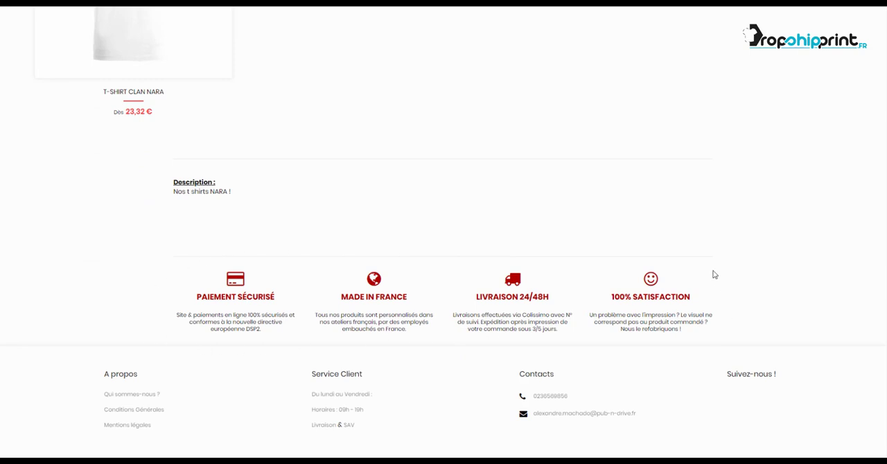
scroll(713, 276, "up", 4)
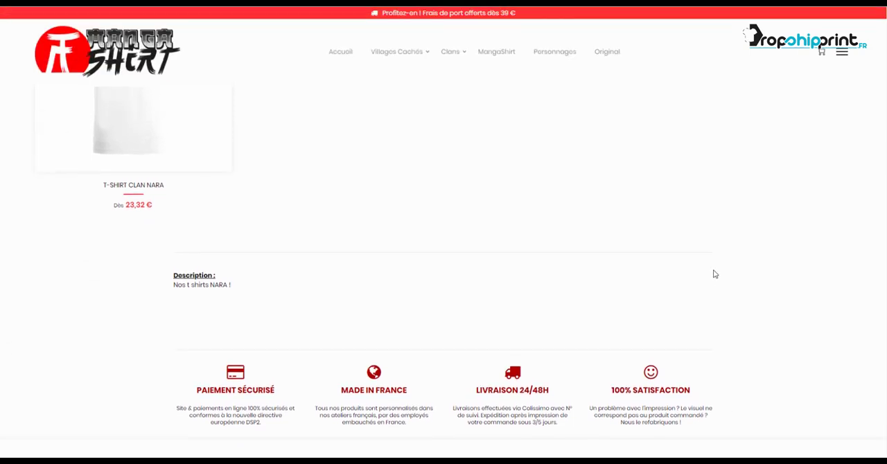
scroll(714, 274, "up", 2)
scroll(714, 274, "down", 4)
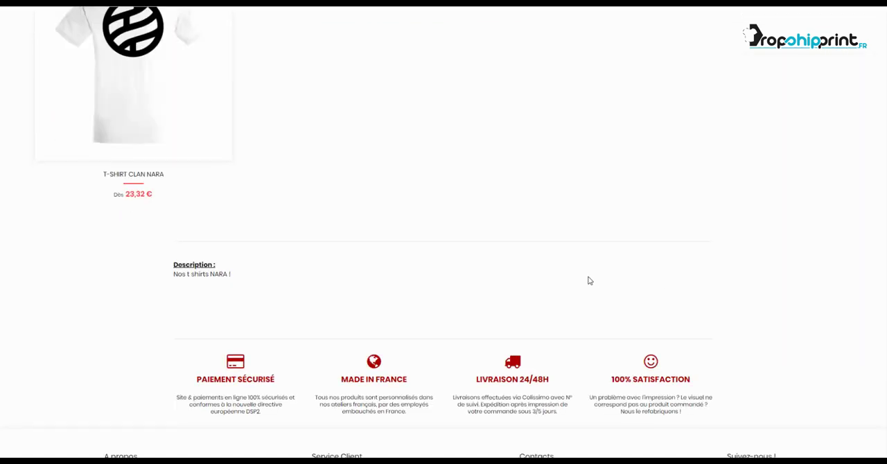
scroll(589, 280, "up", 2)
scroll(589, 279, "up", 2)
Open the T-Shirt Clan Nara product from the category page and look over its product page
mouse_move(192, 202)
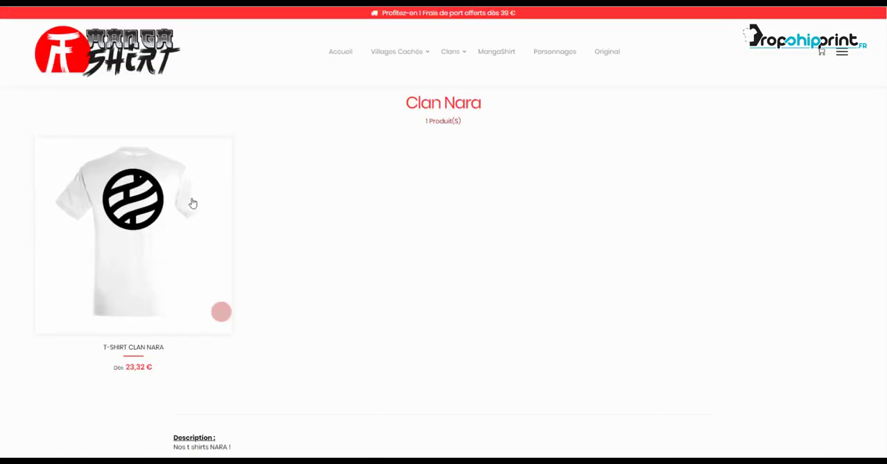
left_click(189, 201)
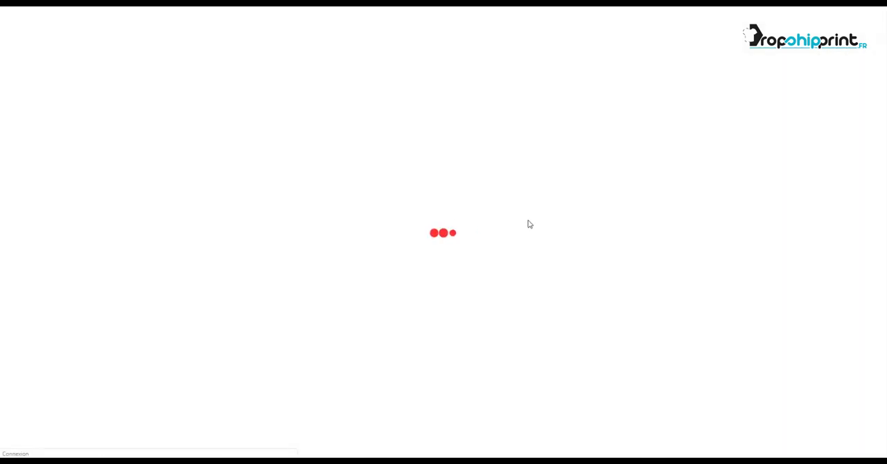
scroll(730, 188, "down", 5)
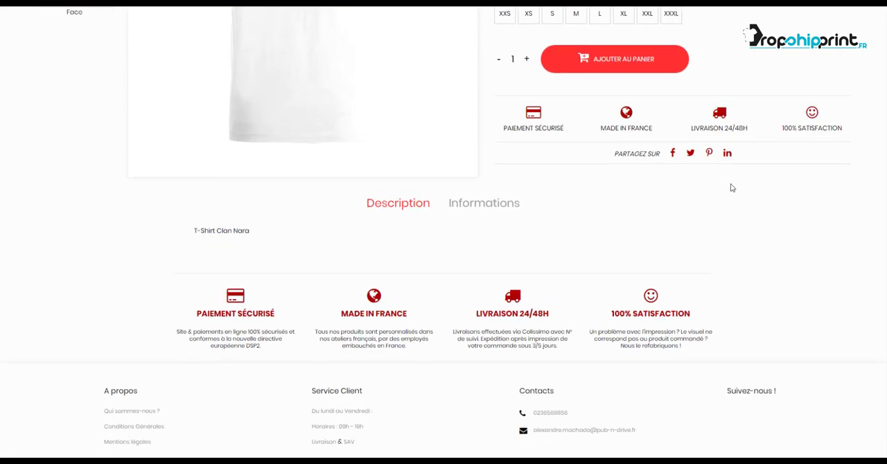
scroll(506, 208, "up", 5)
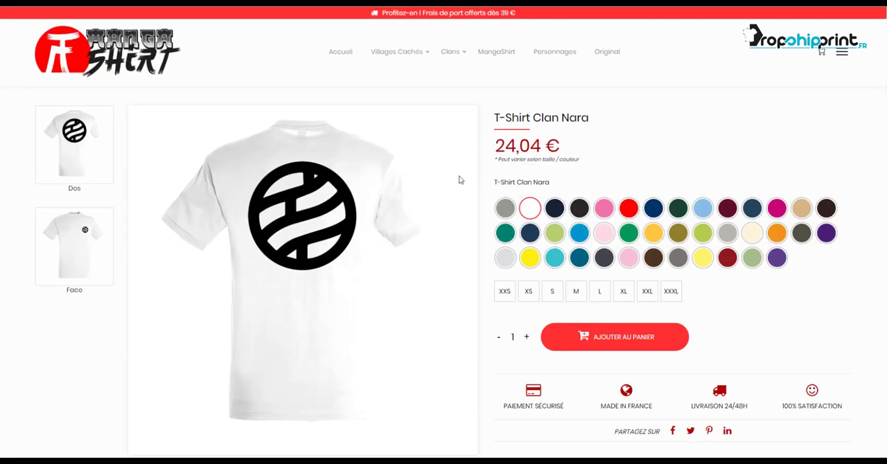
View the shop's Villages Cachés submenu, and return to the category management page to review the full category list
mouse_move(398, 60)
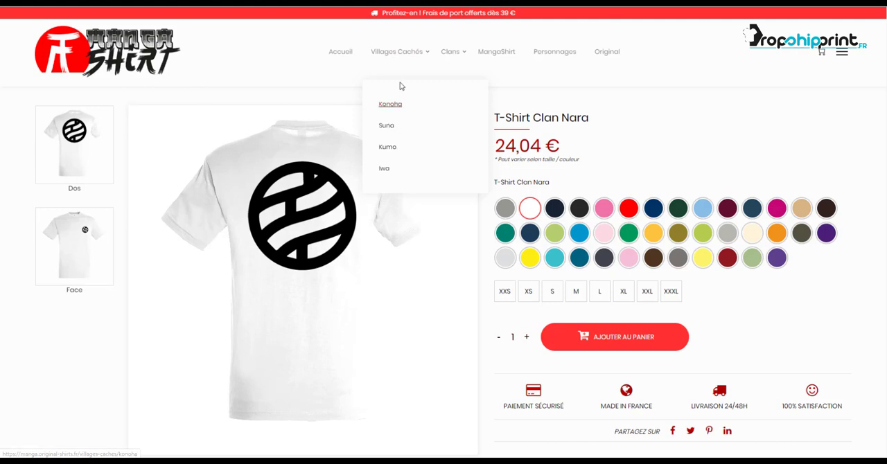
mouse_move(466, 56)
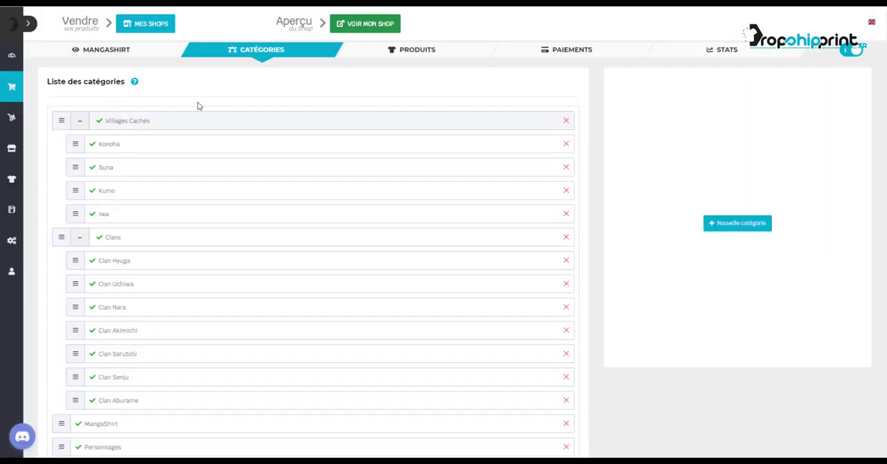
scroll(188, 240, "down", 2)
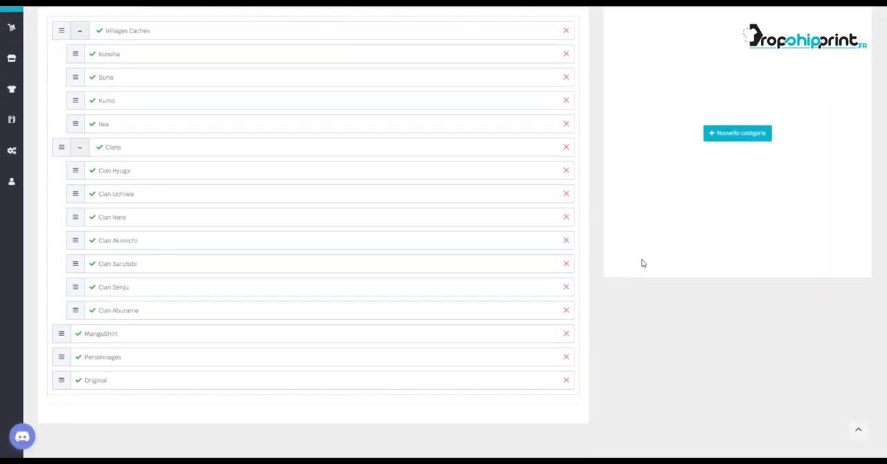
scroll(641, 261, "up", 2)
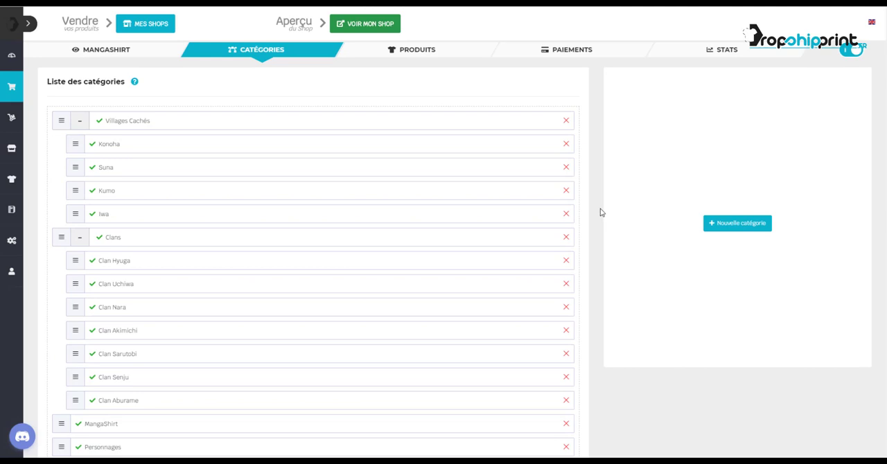